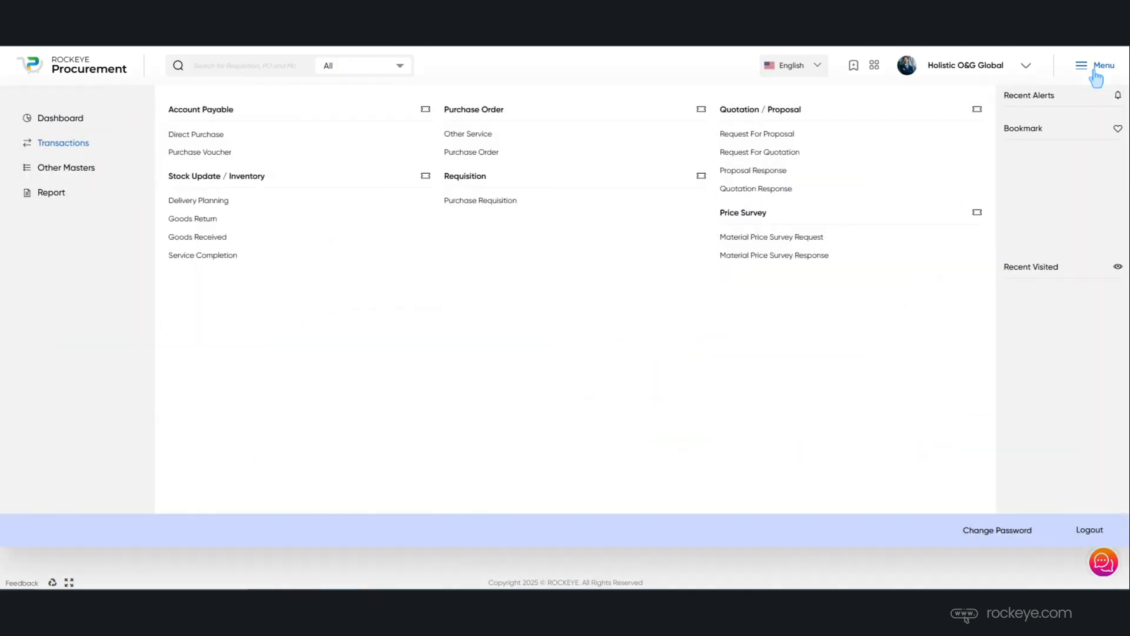
Step: Start a new purchase order with Malacca Mart as the vendor
{"action": "left_click", "coordinate": [499, 153]}
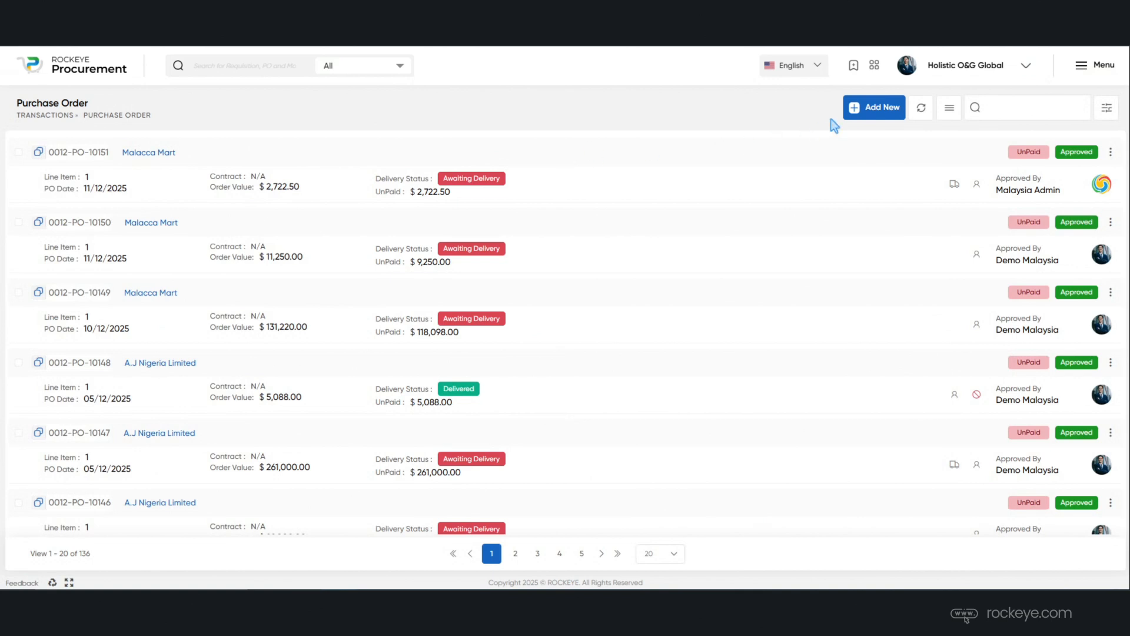
{"action": "left_click", "coordinate": [857, 108]}
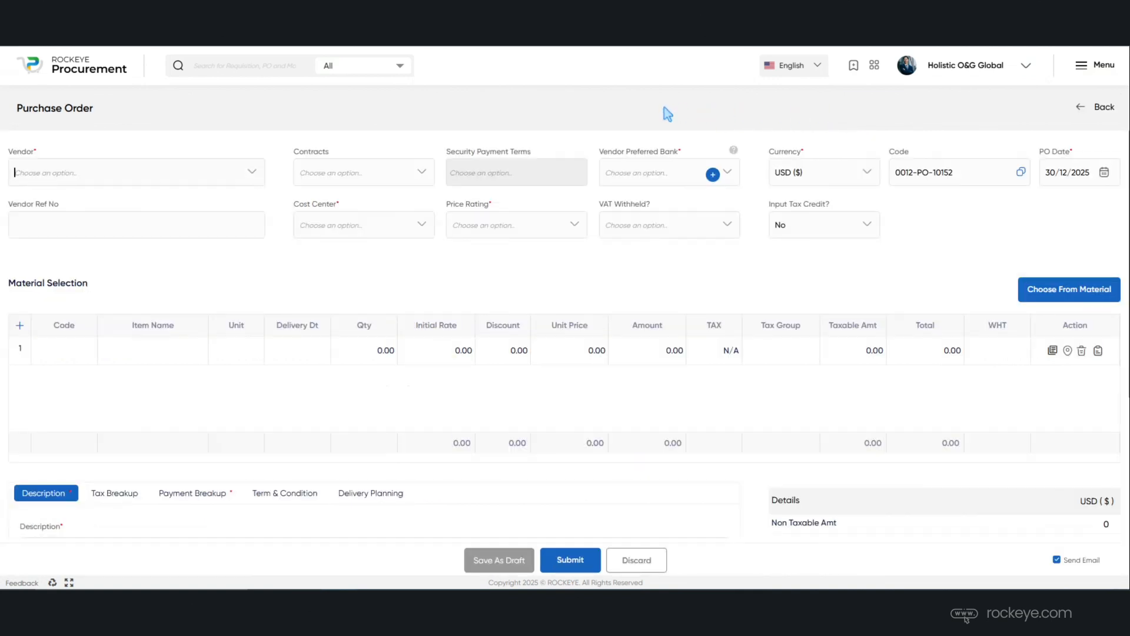
{"action": "left_click", "coordinate": [182, 172]}
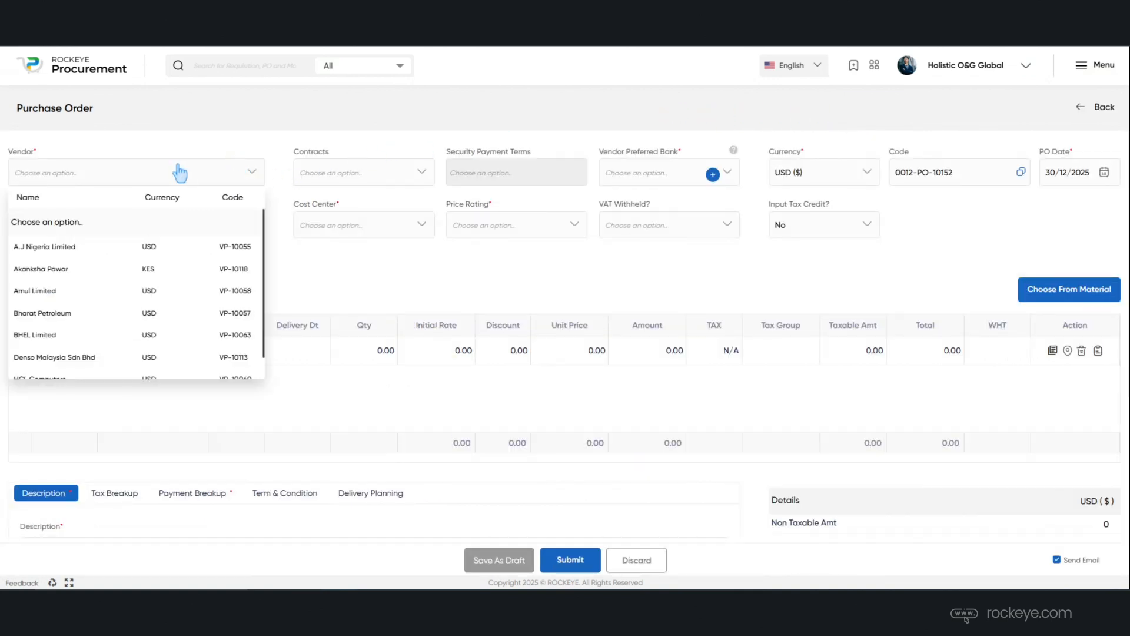
{"action": "type", "text": "malac"}
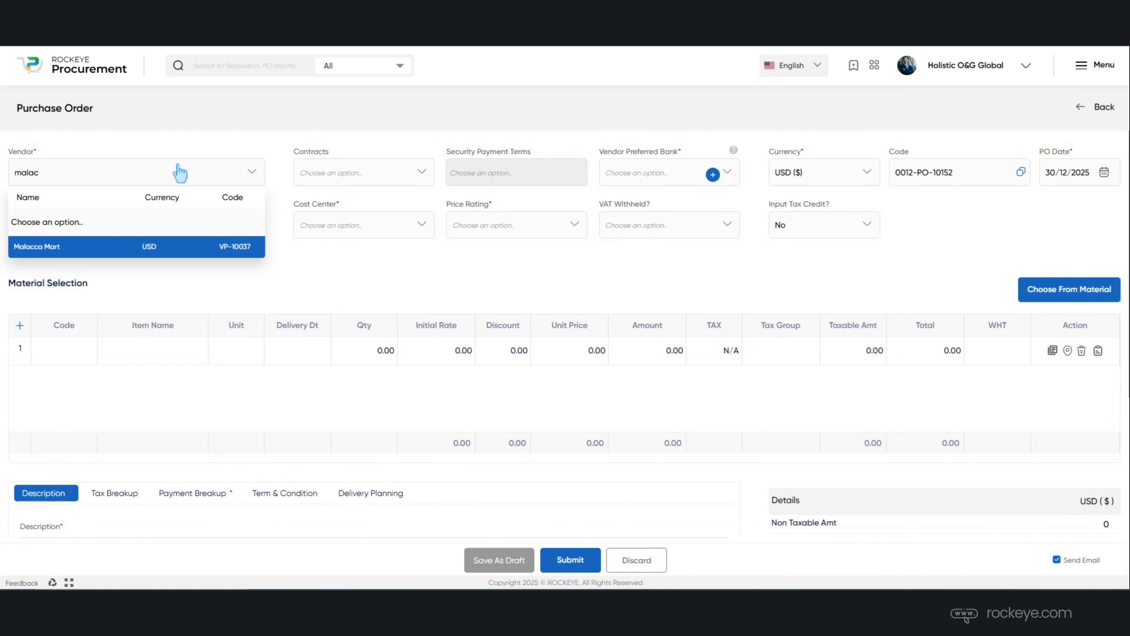
{"action": "left_click", "coordinate": [84, 252]}
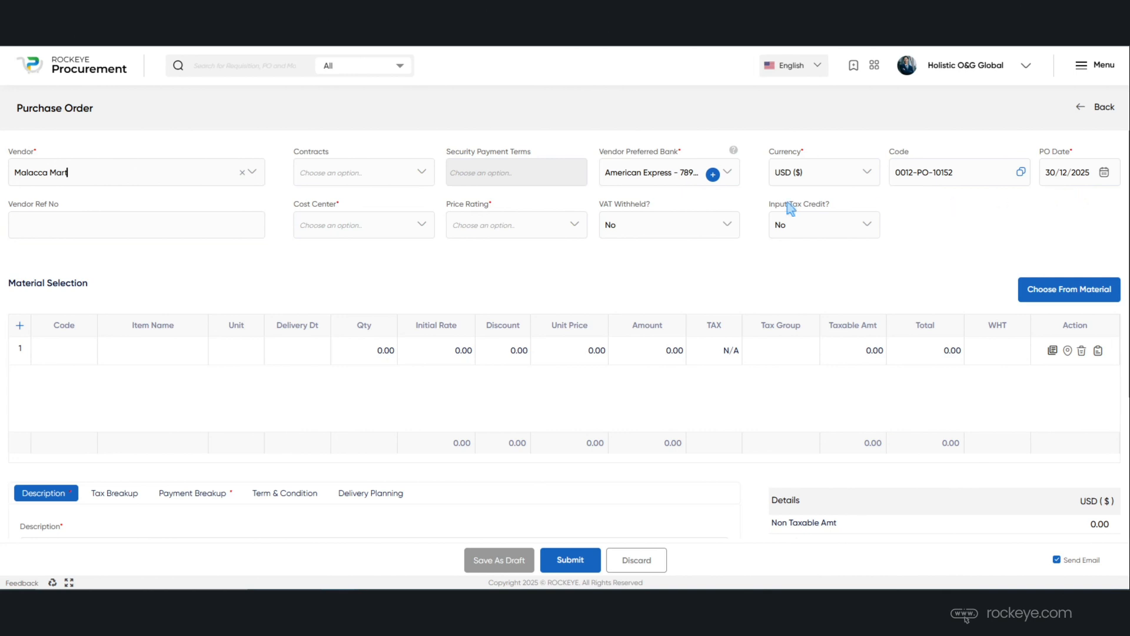
Step: Enter the vendor reference number, set the cost center to GENERAL ACCOUNTING and the price rating to Very Good
{"action": "left_click", "coordinate": [133, 228]}
{"action": "type", "text": "VPO34873"}
{"action": "left_click", "coordinate": [400, 231]}
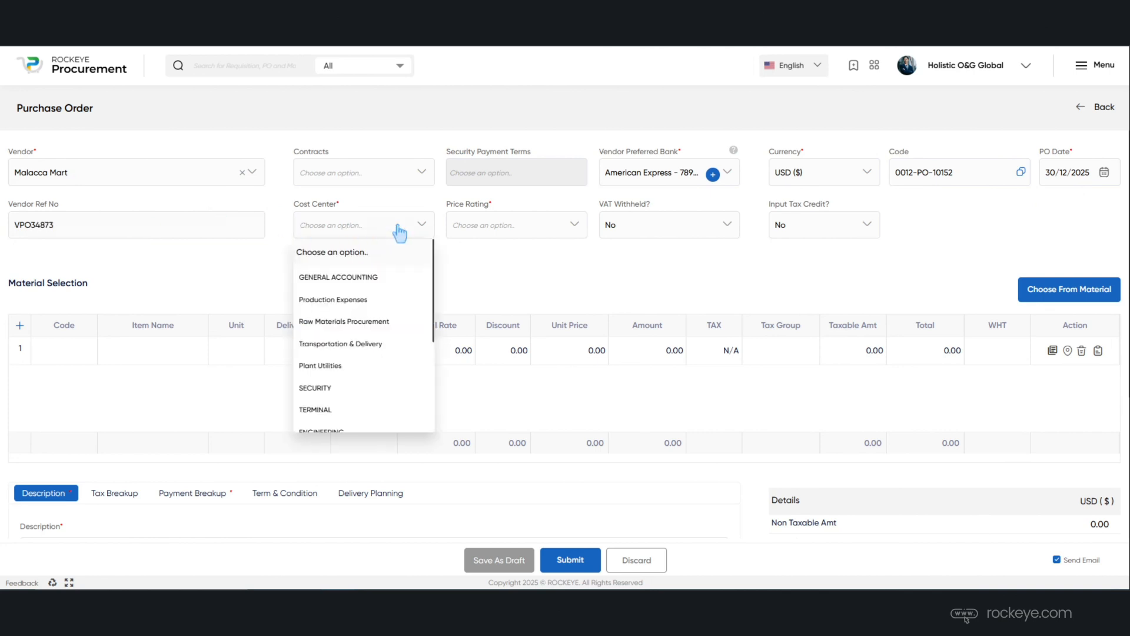
{"action": "left_click", "coordinate": [387, 279]}
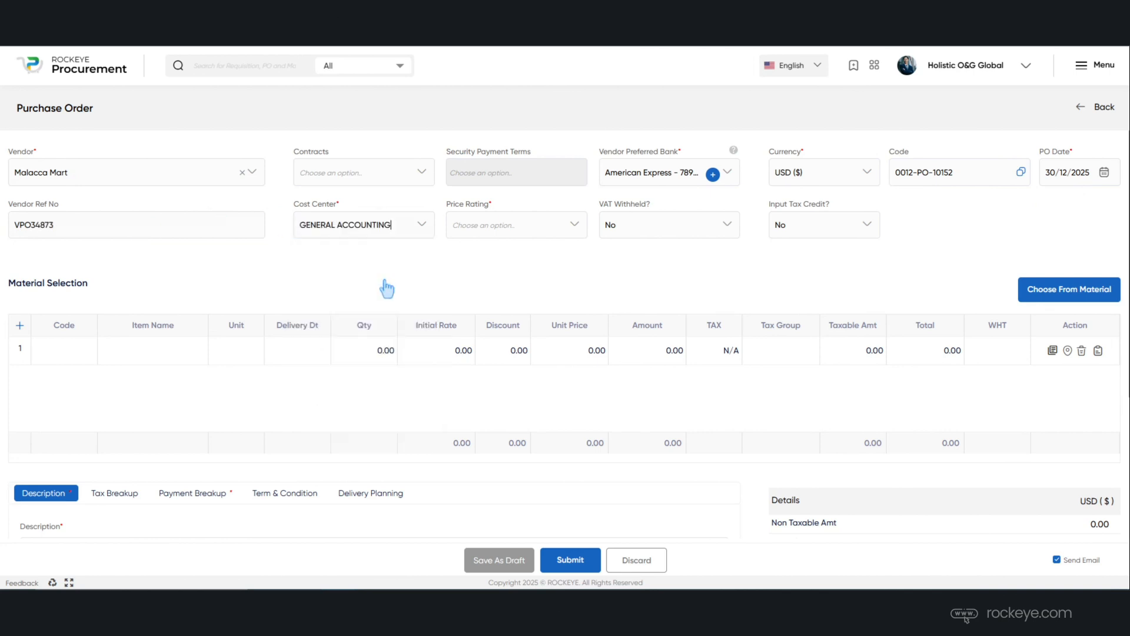
{"action": "left_click", "coordinate": [506, 231]}
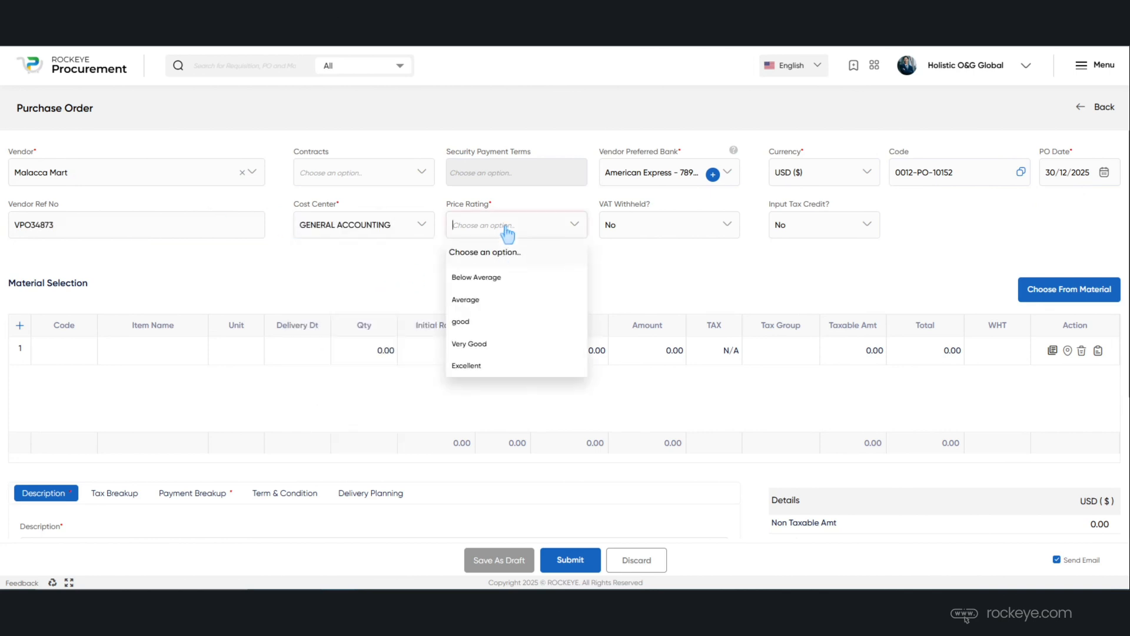
{"action": "left_click", "coordinate": [507, 347]}
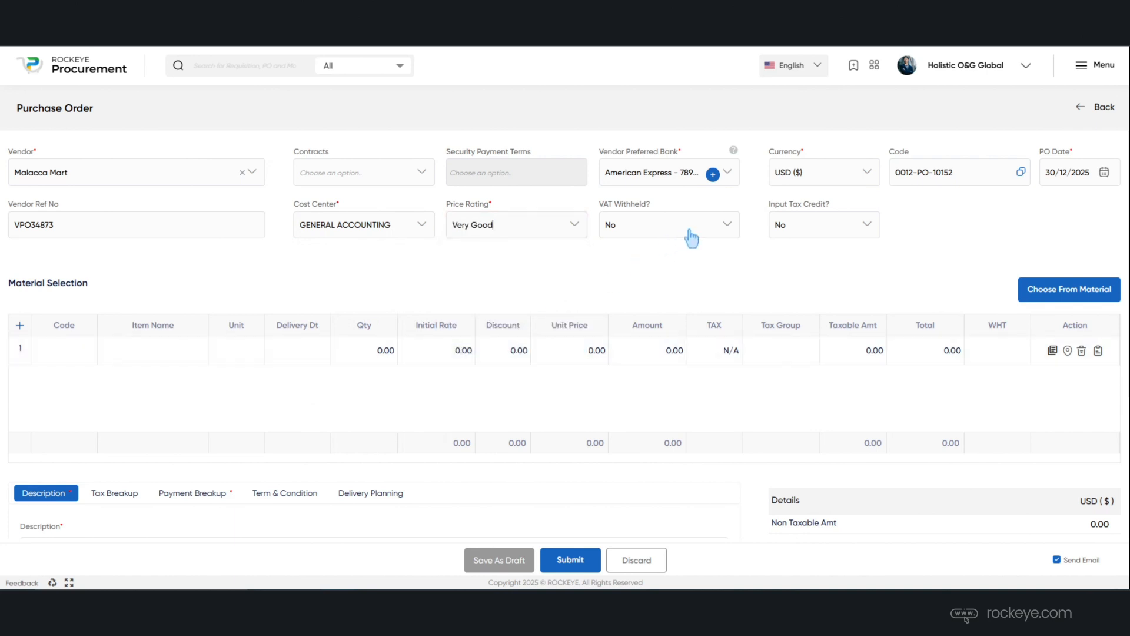
{"action": "left_click", "coordinate": [720, 232]}
{"action": "left_click", "coordinate": [721, 235]}
{"action": "left_click", "coordinate": [823, 233]}
{"action": "left_click", "coordinate": [823, 234]}
Step: Add the Lamination Film – Glossy item from the 30/12/2025 purchase requisition to the order's material selection
{"action": "left_click", "coordinate": [1053, 292]}
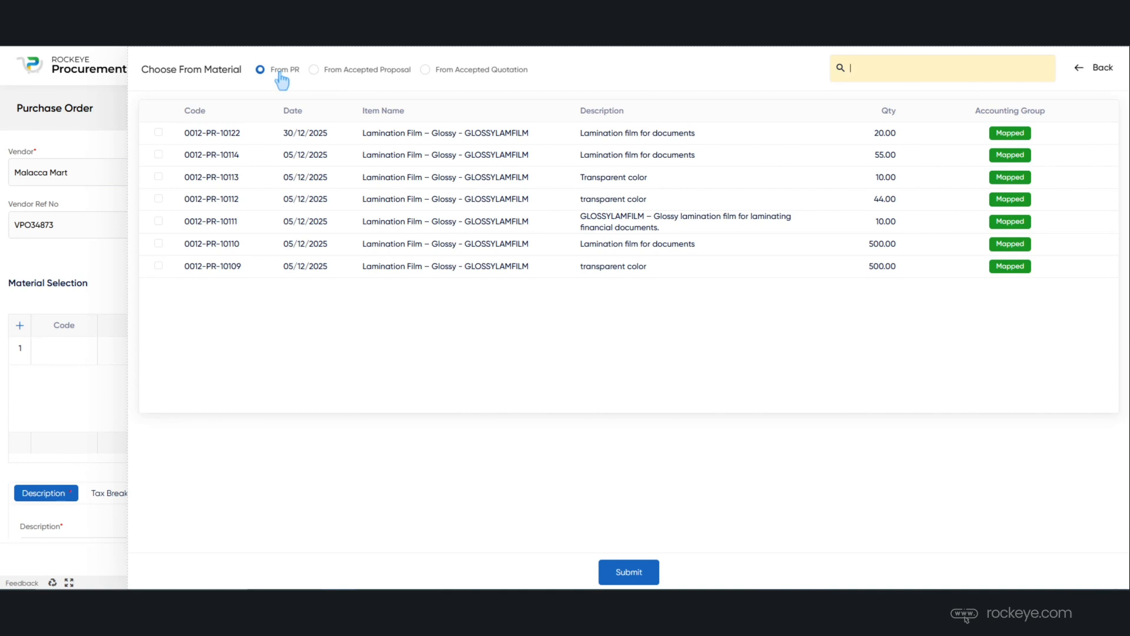
{"action": "left_click", "coordinate": [158, 132]}
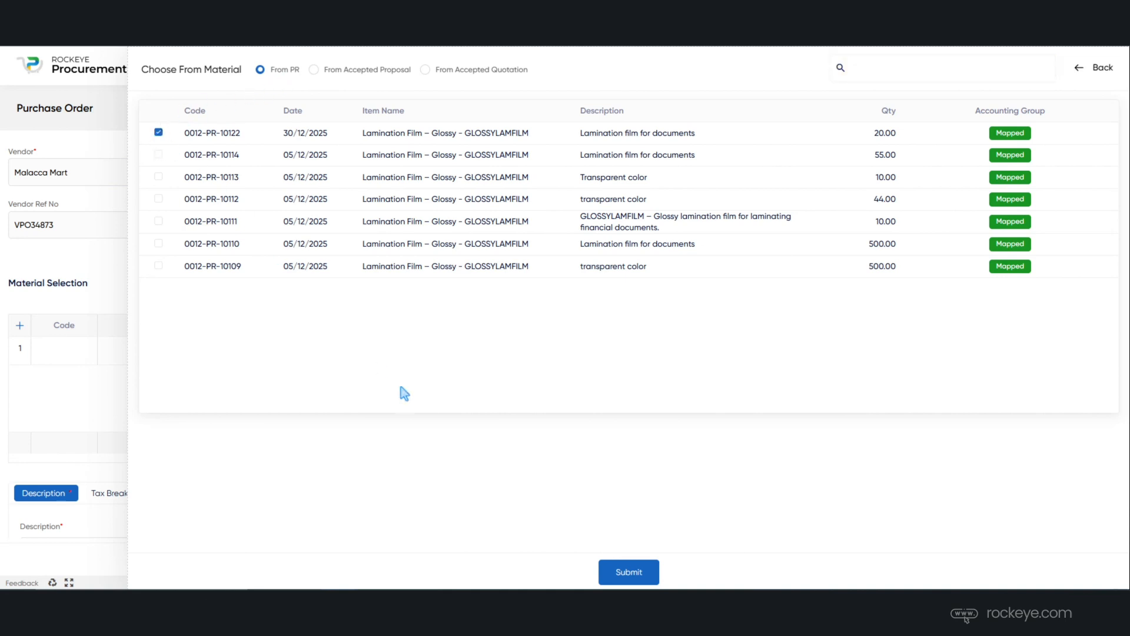
{"action": "left_click", "coordinate": [617, 577]}
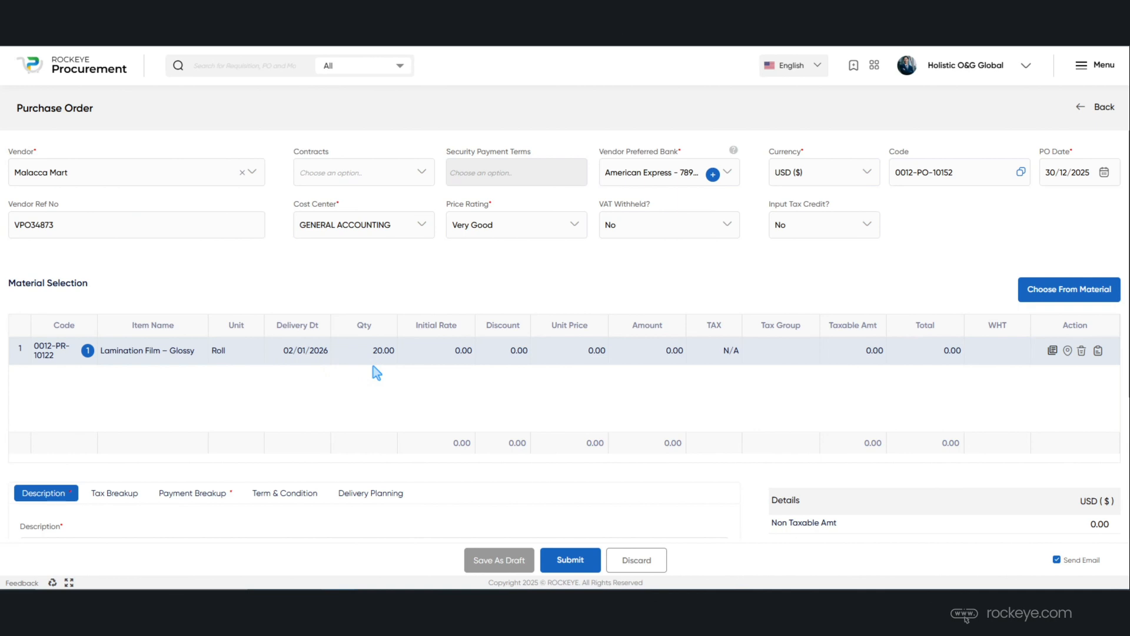
Step: Set the lamination film line's initial rate to 12.5, its tax to Exclusive and its tax group to ST10
{"action": "left_click", "coordinate": [440, 348]}
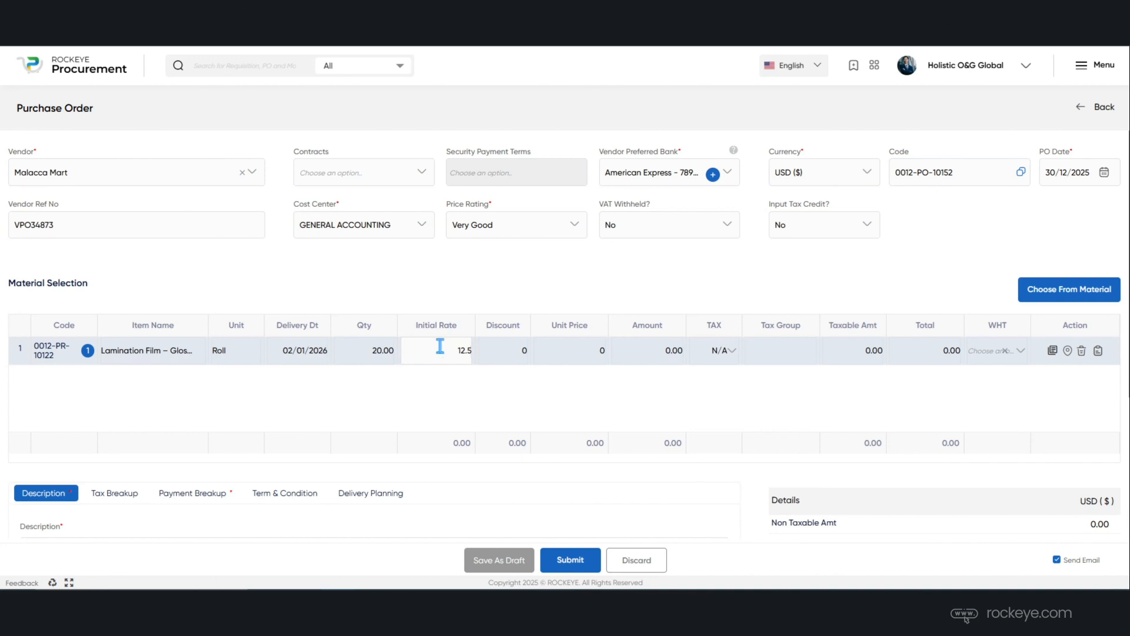
{"action": "left_click", "coordinate": [521, 377]}
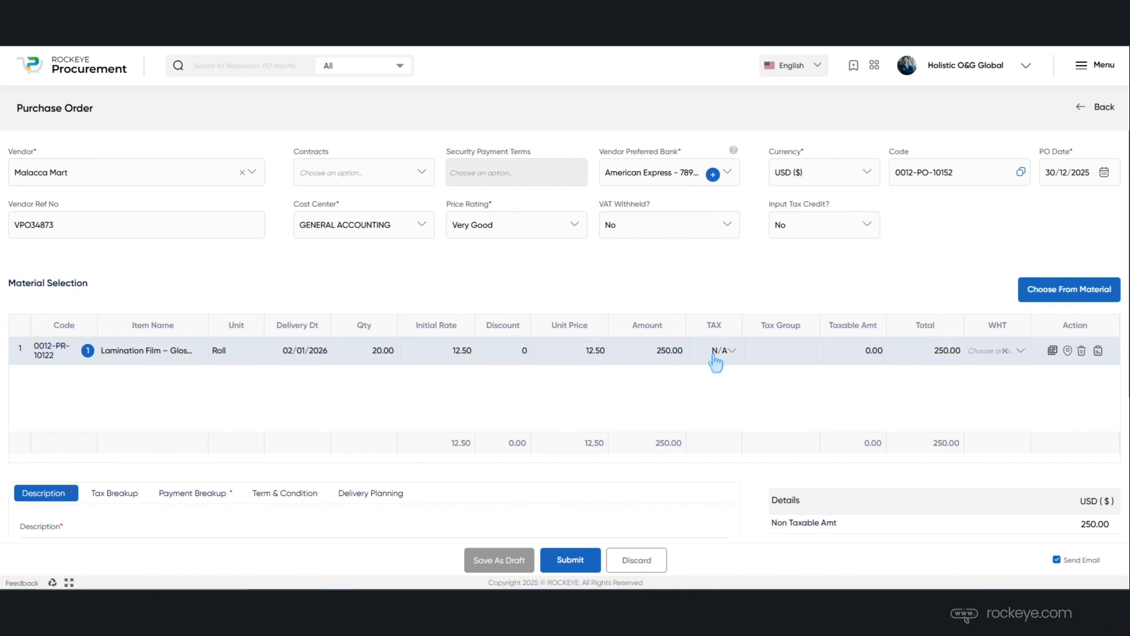
{"action": "left_click", "coordinate": [732, 352]}
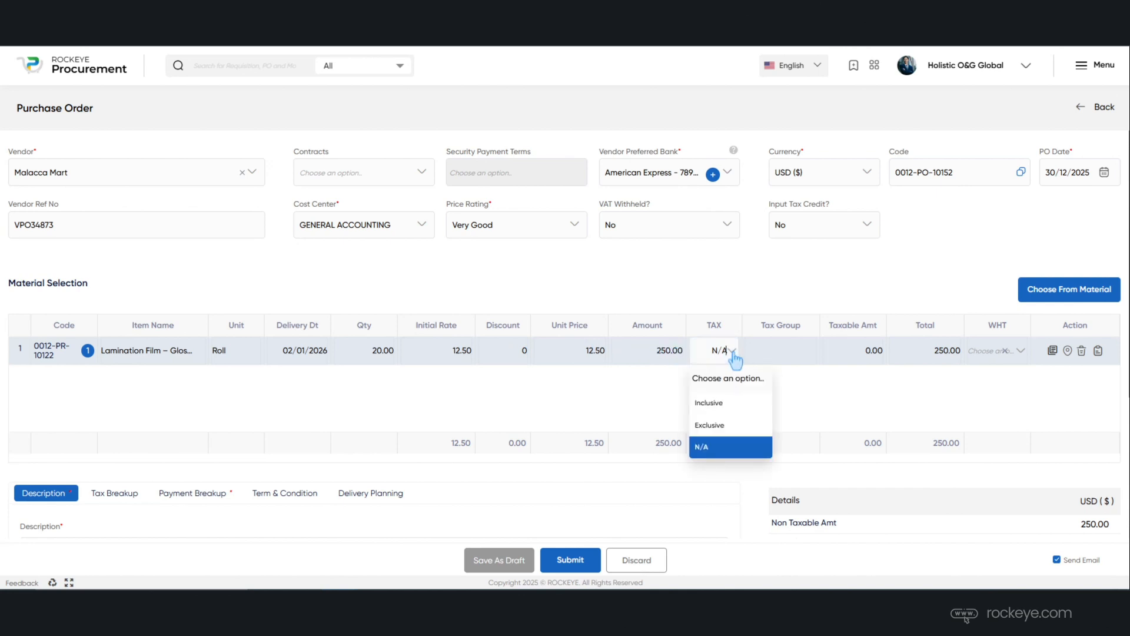
{"action": "left_click", "coordinate": [720, 432]}
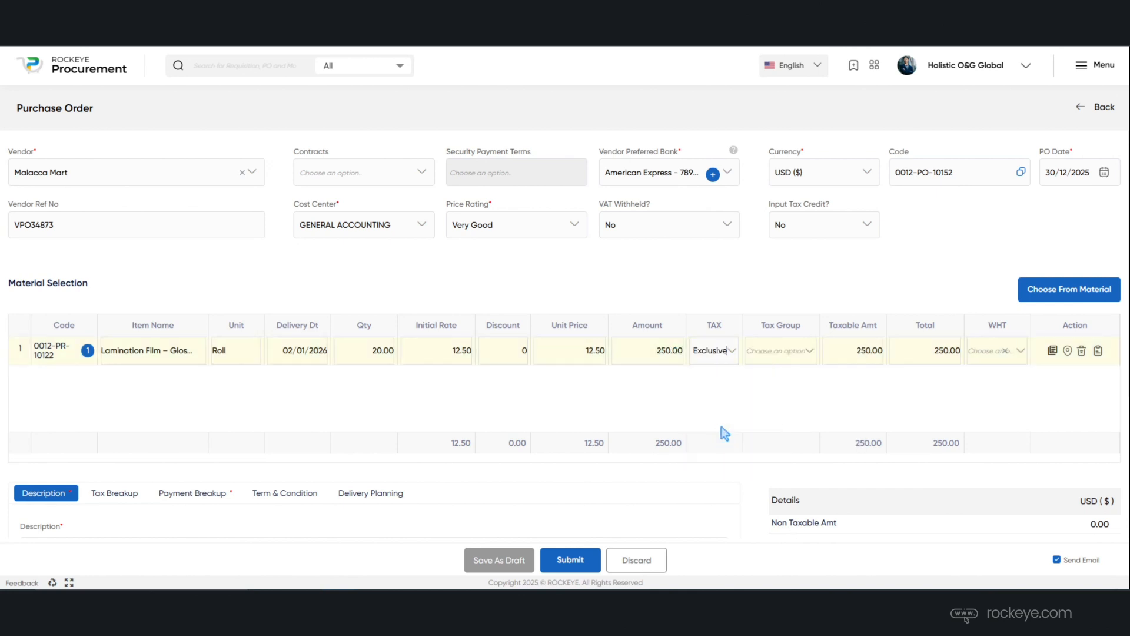
{"action": "left_click", "coordinate": [781, 352]}
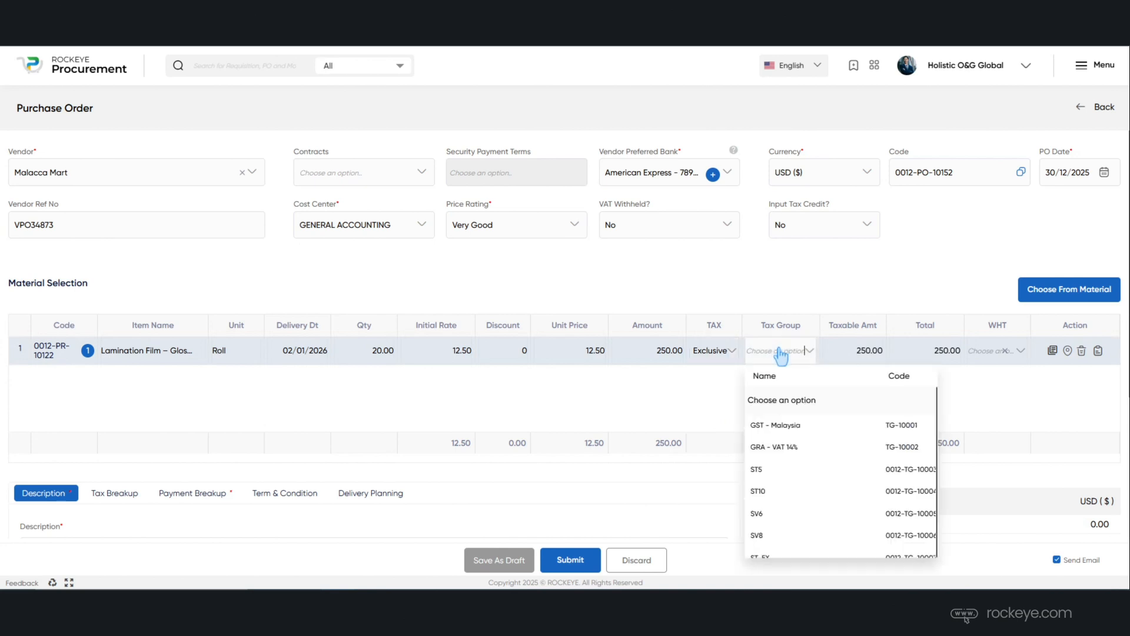
{"action": "left_click", "coordinate": [778, 499]}
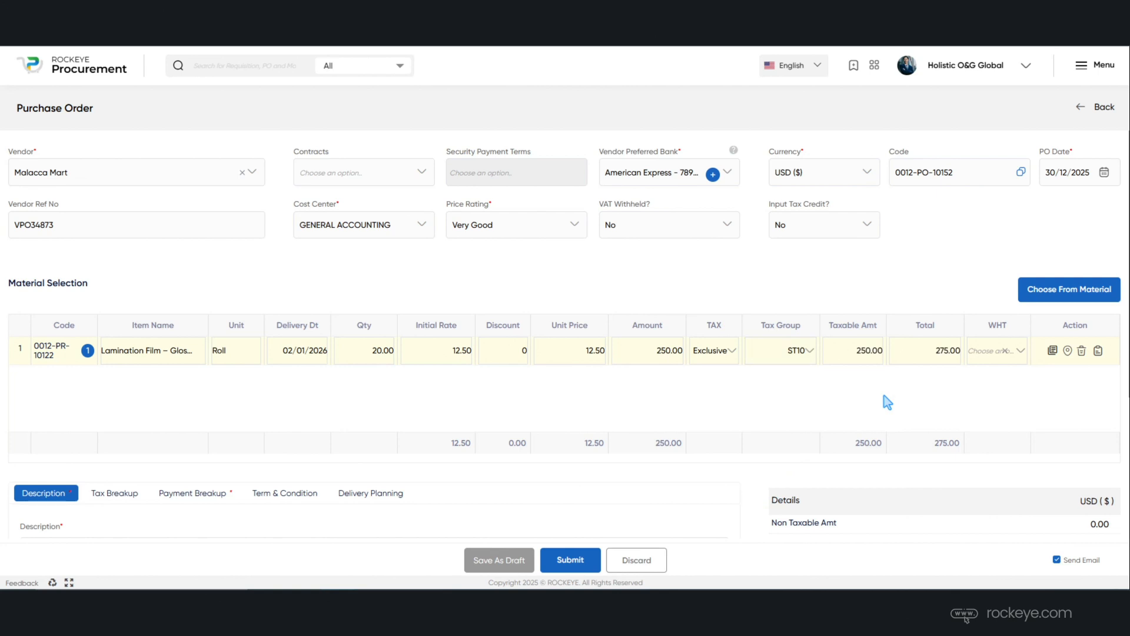
{"action": "left_click", "coordinate": [1019, 353]}
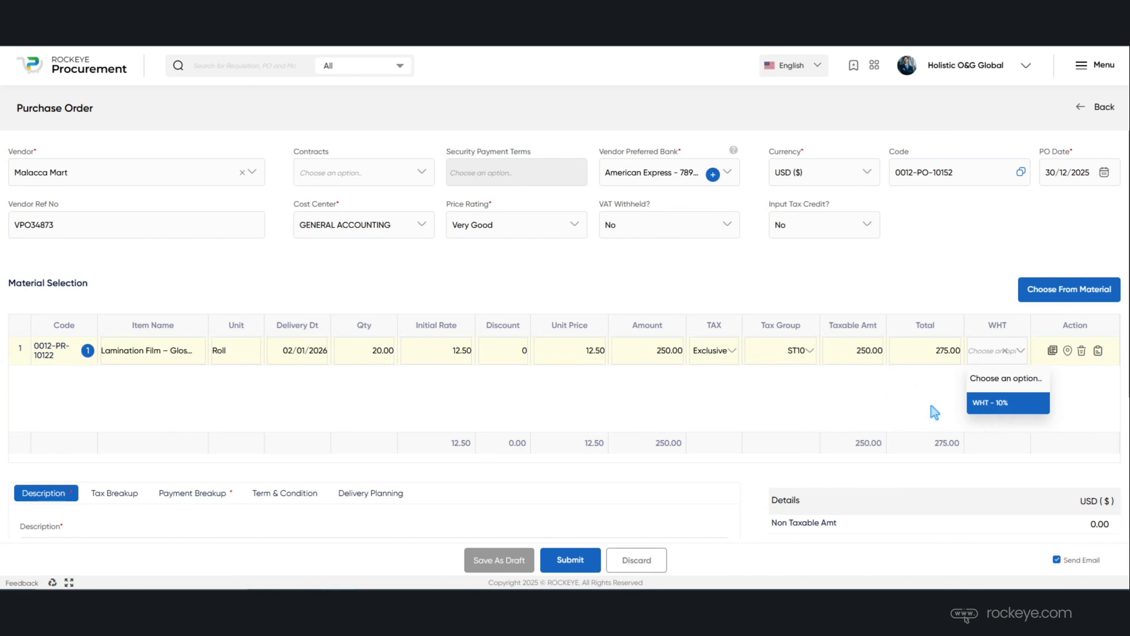
{"action": "left_click", "coordinate": [836, 414]}
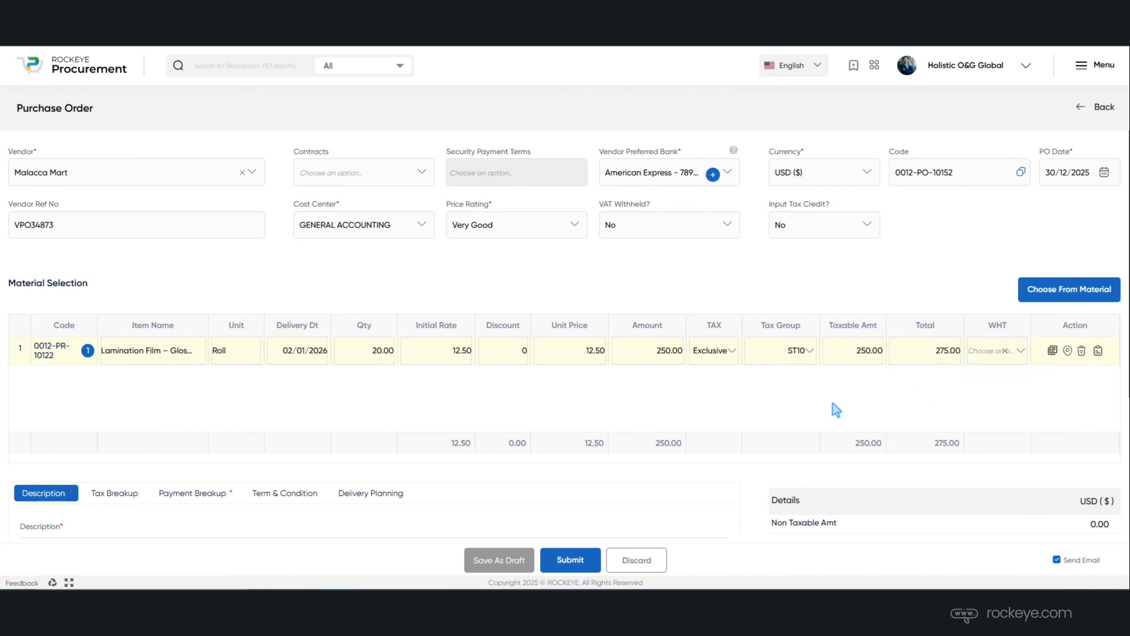
Step: Enter "20 Quantity of Glossy Lamination Film" as the order description and display the tax breakup
{"action": "scroll", "coordinate": [836, 414], "scroll_direction": "down", "scroll_amount": 3}
{"action": "scroll", "coordinate": [836, 408], "scroll_direction": "down", "scroll_amount": 1}
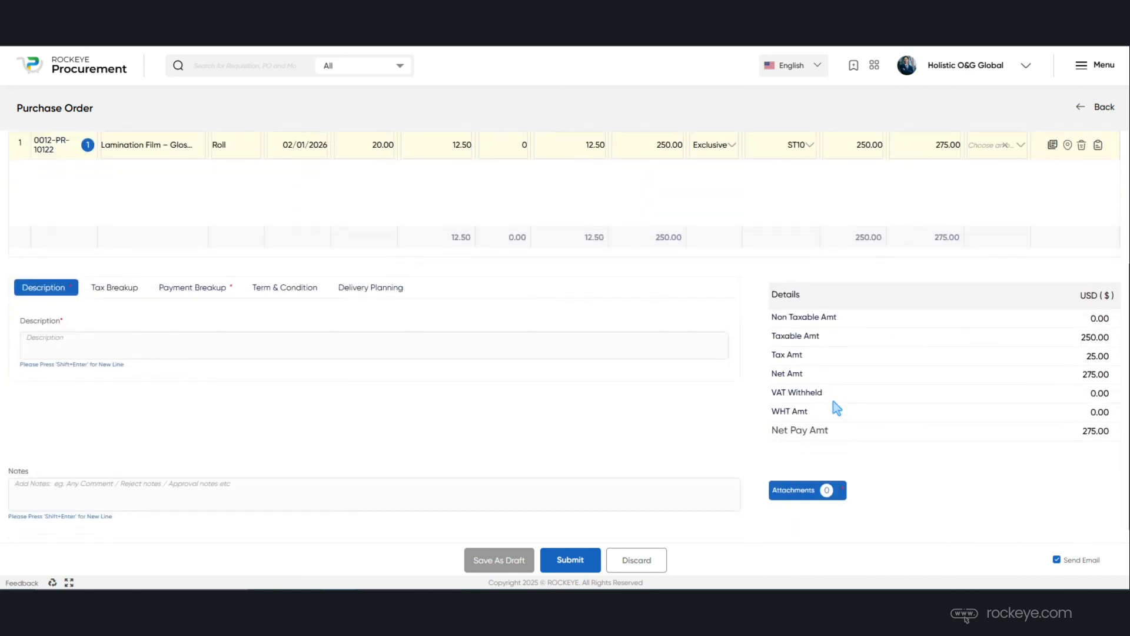
{"action": "left_click", "coordinate": [163, 328]}
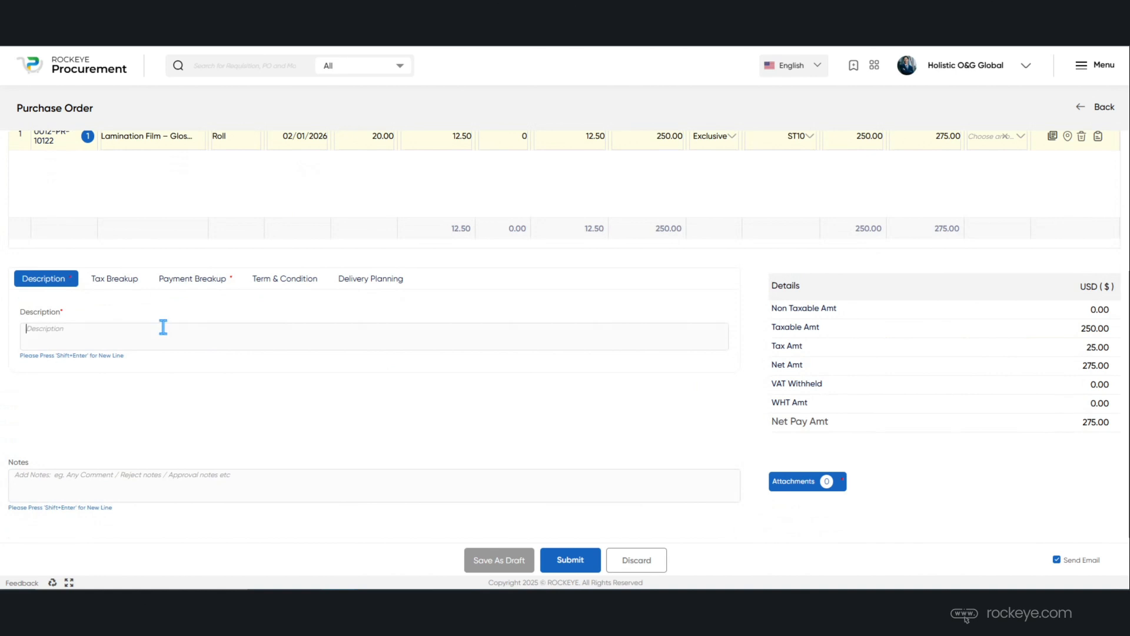
{"action": "type", "text": "20 Quantity of Glossy Lamination Film"}
{"action": "left_click", "coordinate": [121, 282]}
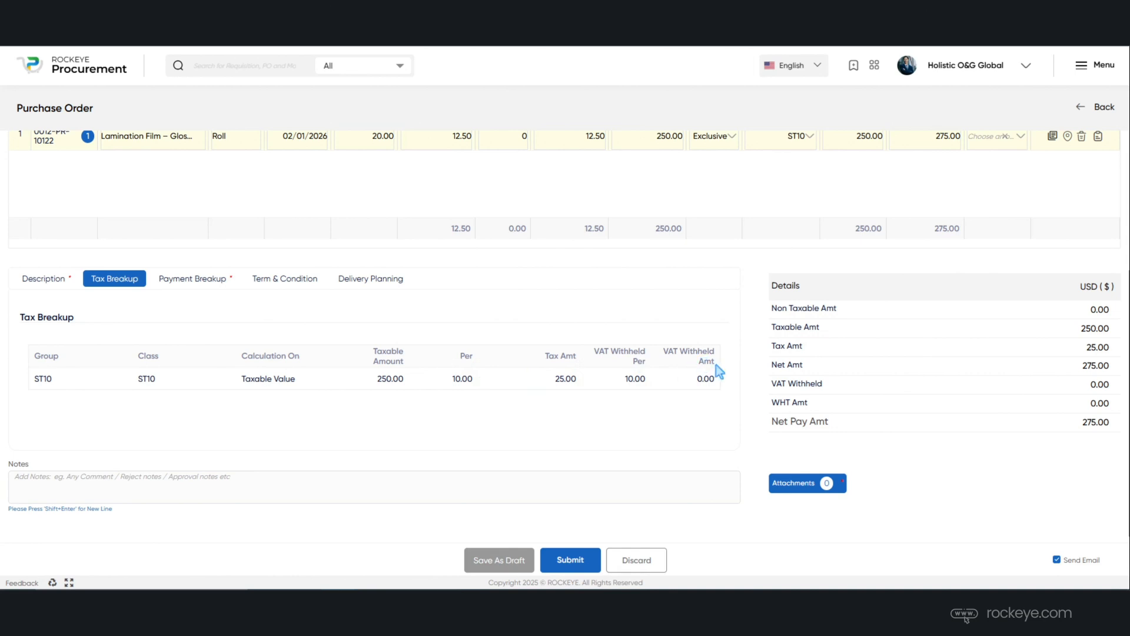
Step: Split the payment into two percentage-based rows of 65% and 35% in the payment breakup
{"action": "left_click", "coordinate": [198, 279]}
{"action": "left_click", "coordinate": [716, 314]}
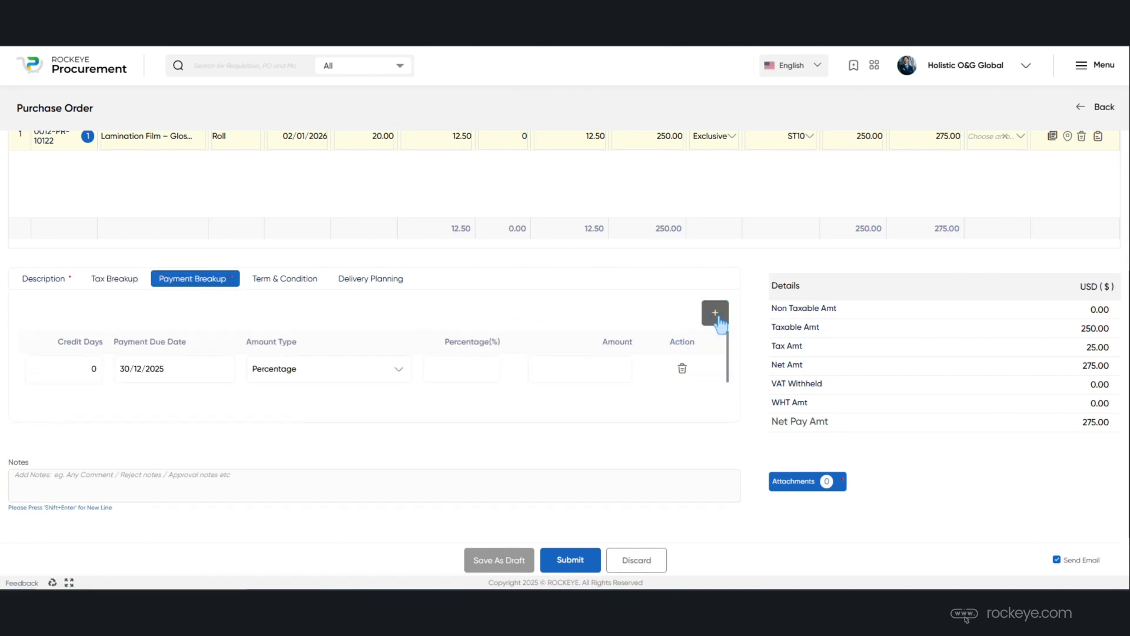
{"action": "left_click", "coordinate": [716, 312]}
{"action": "left_click", "coordinate": [323, 371]}
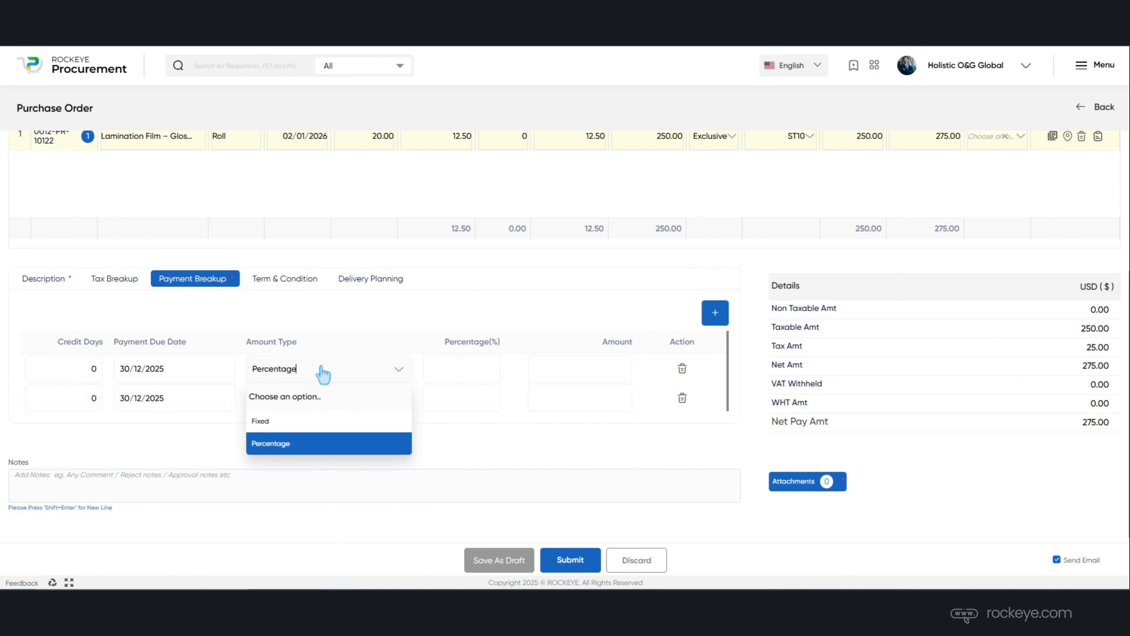
{"action": "left_click", "coordinate": [315, 444]}
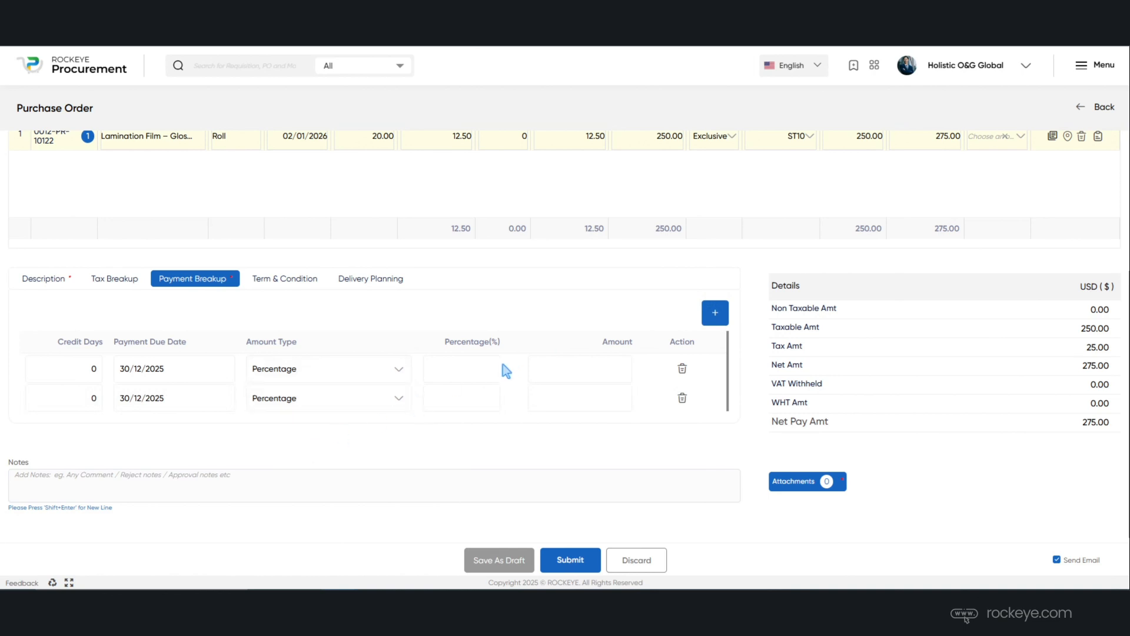
{"action": "left_click", "coordinate": [462, 363]}
{"action": "type", "text": "65"}
{"action": "left_click", "coordinate": [477, 401]}
{"action": "type", "text": "35"}
Step: Apply the T&C template to the order's terms and conditions
{"action": "left_click", "coordinate": [291, 282]}
{"action": "left_click", "coordinate": [277, 326]}
{"action": "left_click", "coordinate": [263, 375]}
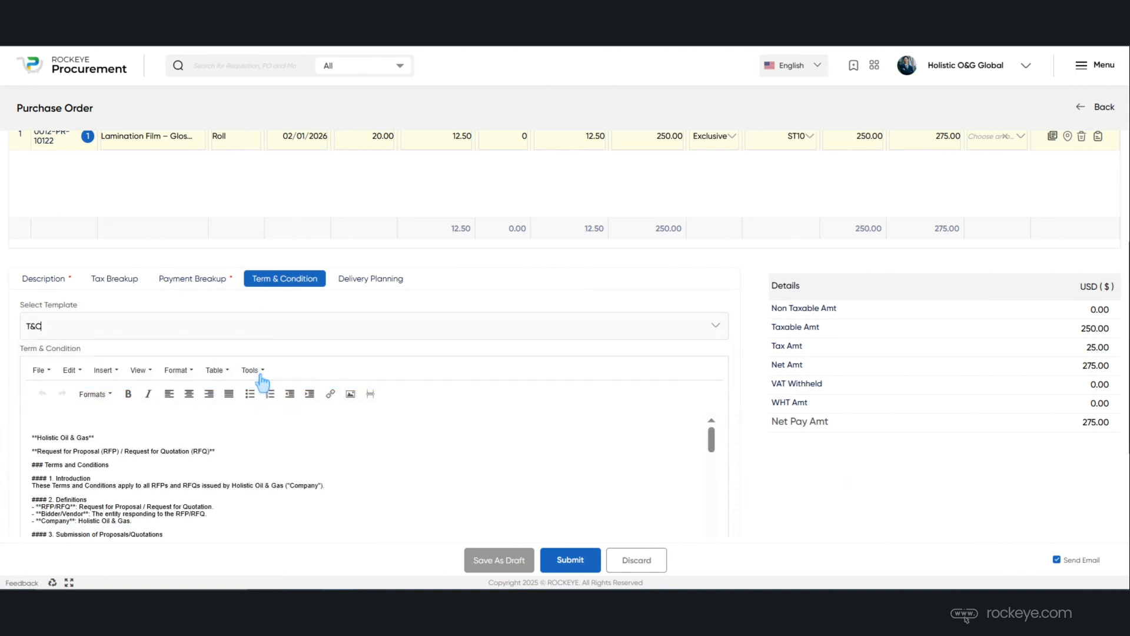
Step: Show the delivery planning option and enter the note "Glossy Lamination Films should be see through"
{"action": "left_click", "coordinate": [371, 281]}
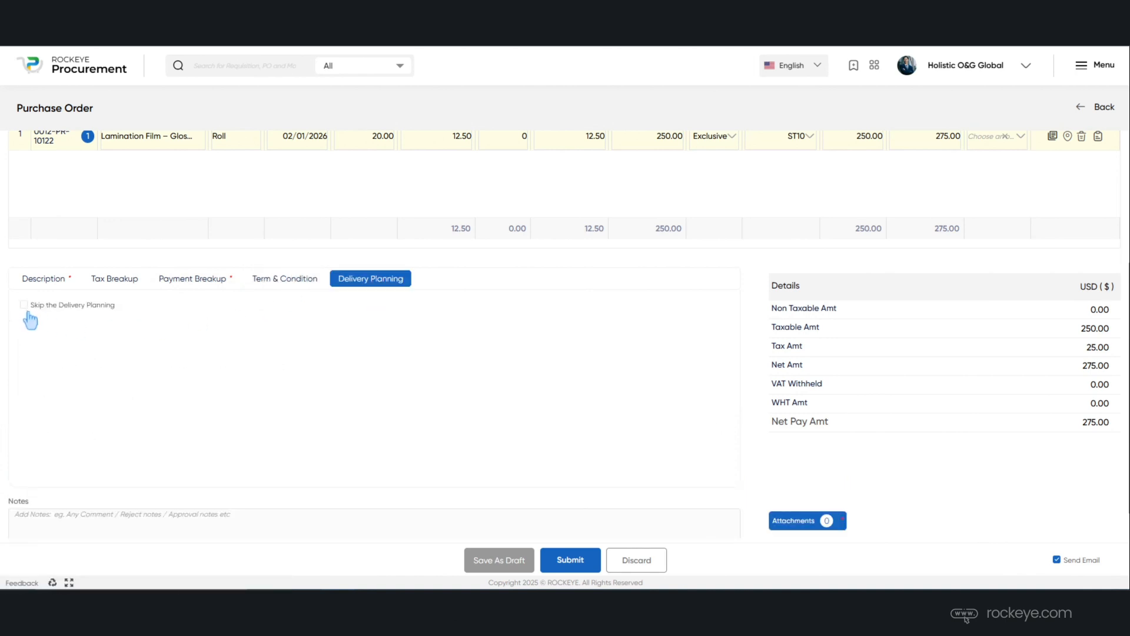
{"action": "scroll", "coordinate": [50, 321], "scroll_direction": "down", "scroll_amount": 1}
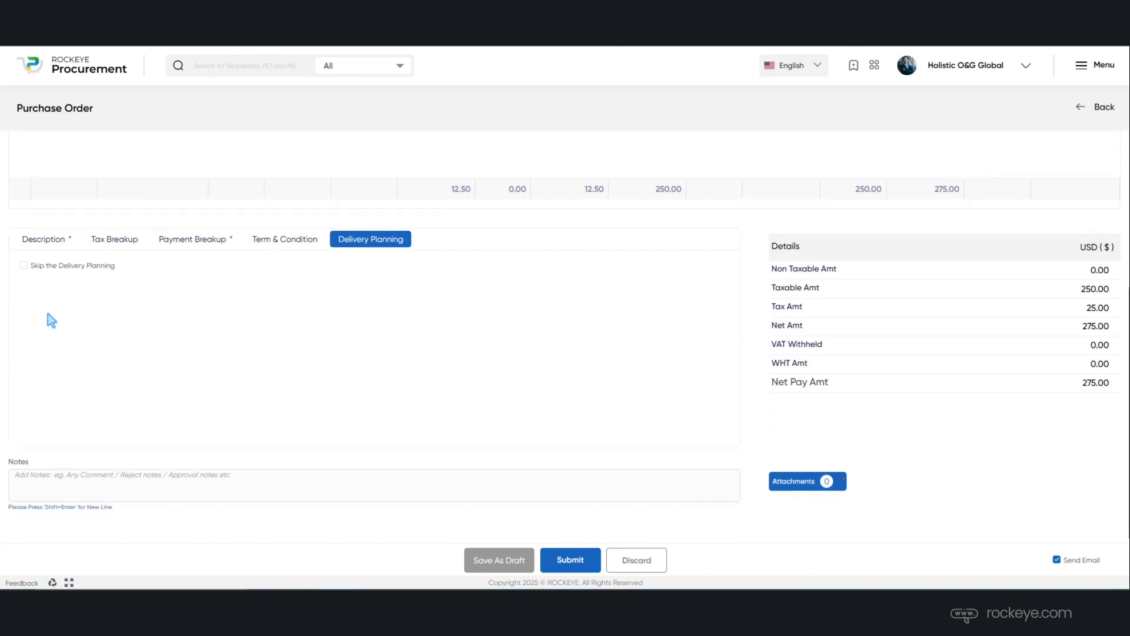
{"action": "left_click", "coordinate": [88, 480]}
{"action": "type", "text": "Glossy Lamination"}
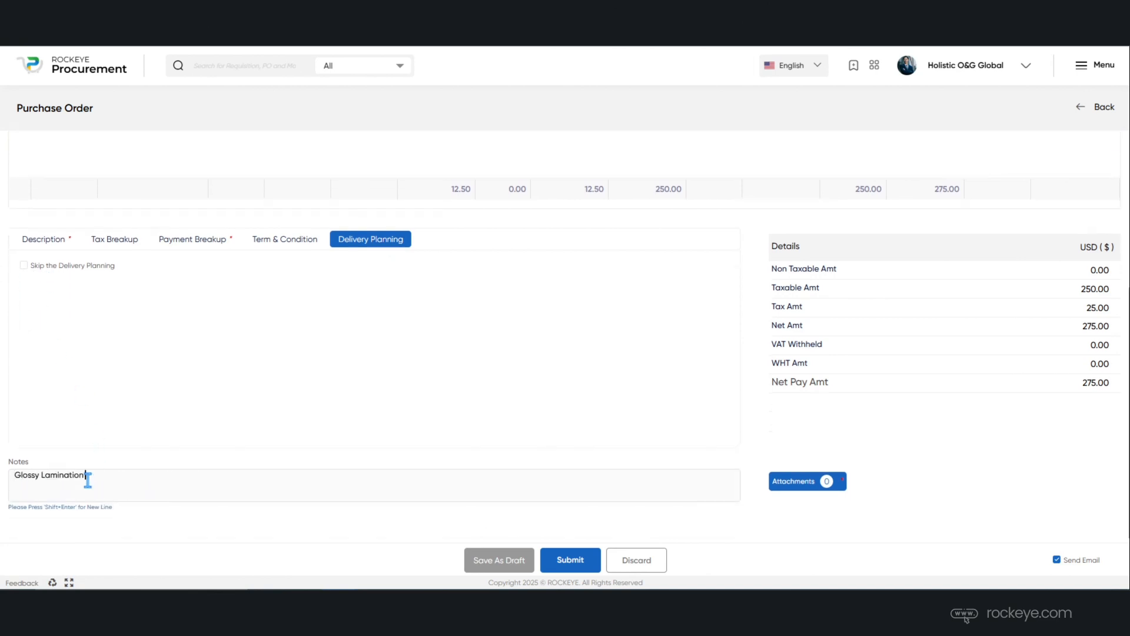
{"action": "type", "text": " films should be see through"}
Step: Attach a PDF file to the purchase order and submit the order
{"action": "left_click", "coordinate": [803, 489]}
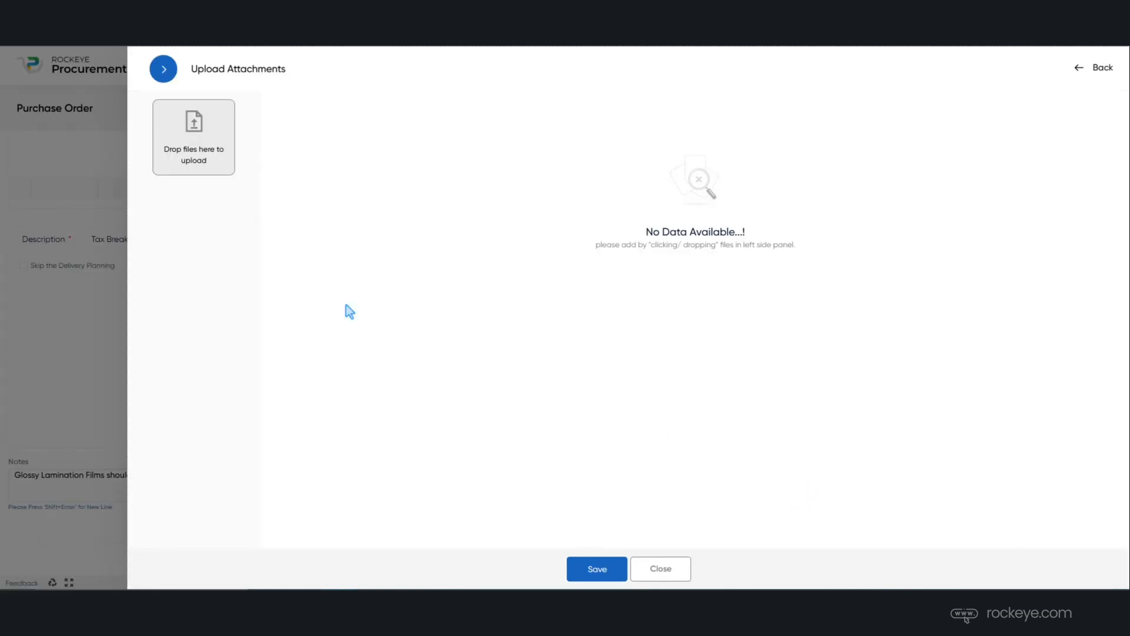
{"action": "left_click", "coordinate": [212, 156]}
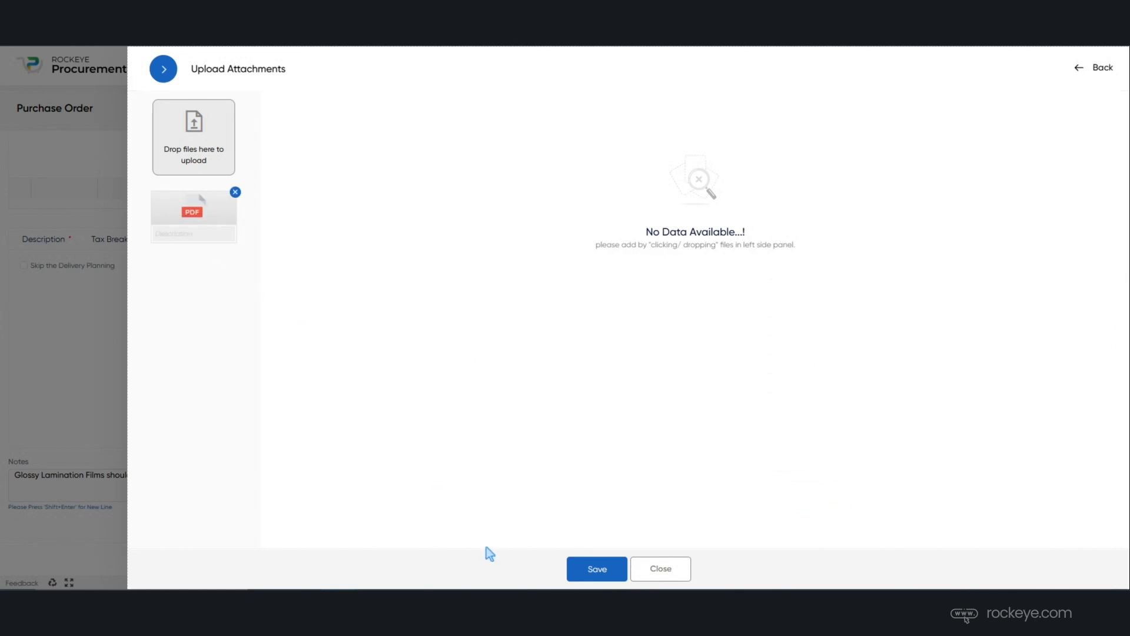
{"action": "left_click", "coordinate": [598, 570]}
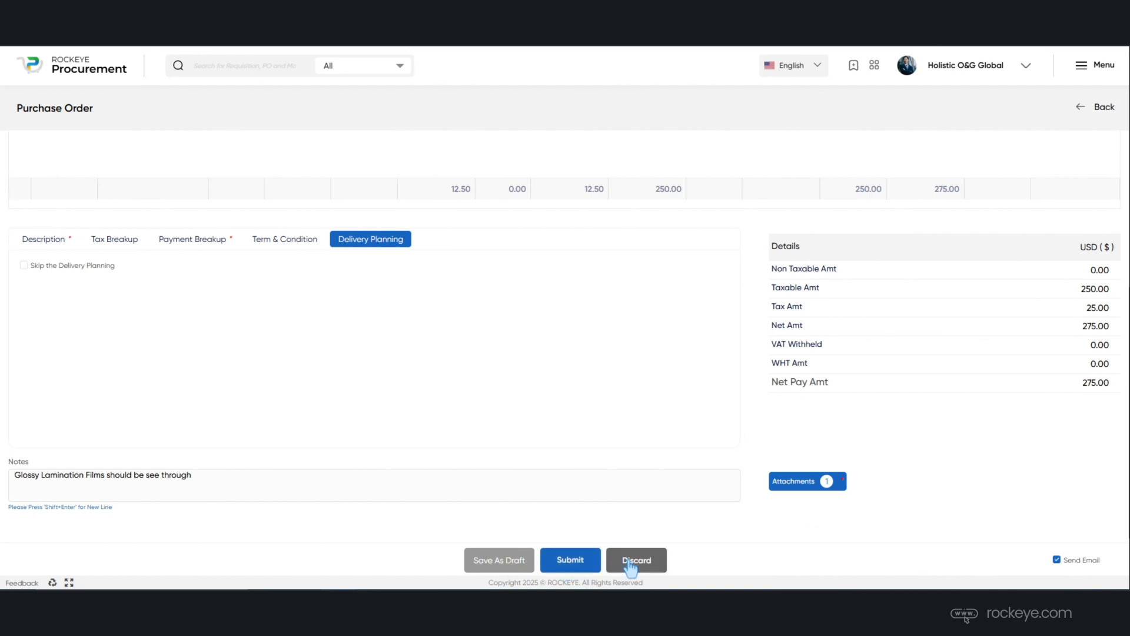
{"action": "left_click", "coordinate": [571, 562]}
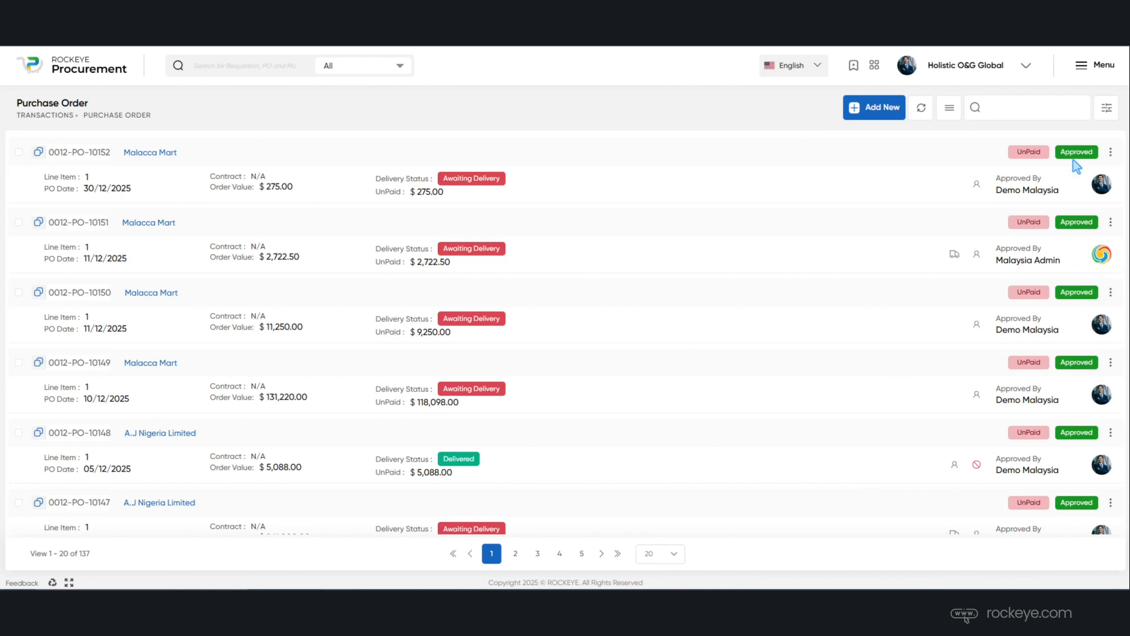
Step: View the track history of the newest Malacca Mart purchase order and return to the order list
{"action": "left_click", "coordinate": [1111, 153]}
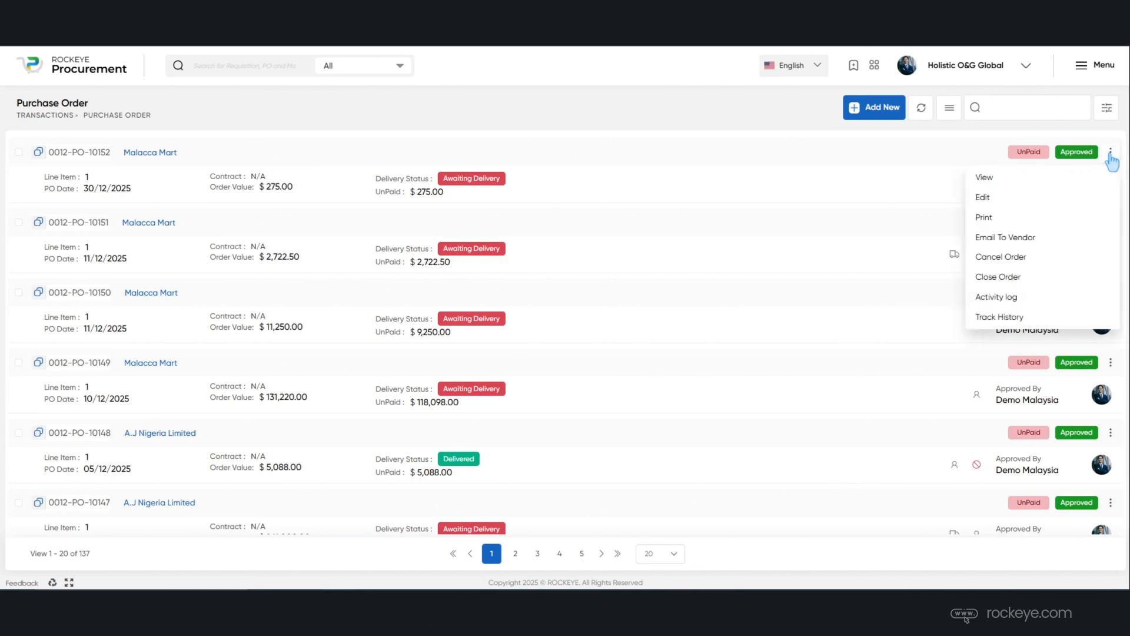
{"action": "left_click", "coordinate": [1028, 317]}
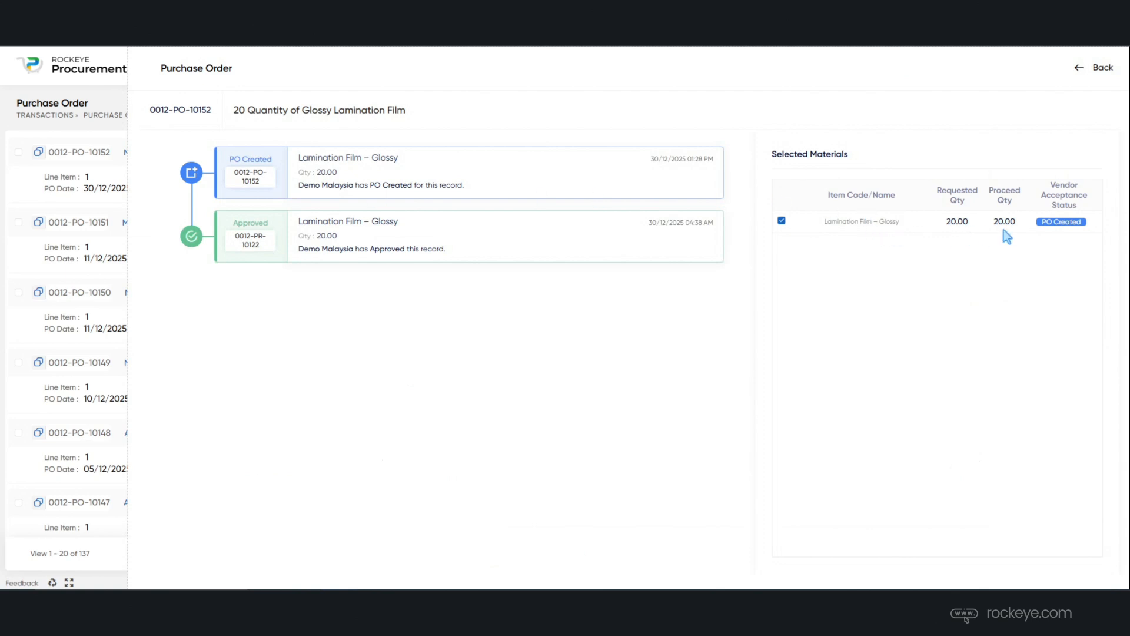
{"action": "left_click", "coordinate": [1096, 69]}
Step: Review the activity log of the newest Malacca Mart purchase order, return to the list and check its available actions
{"action": "left_click", "coordinate": [1111, 152]}
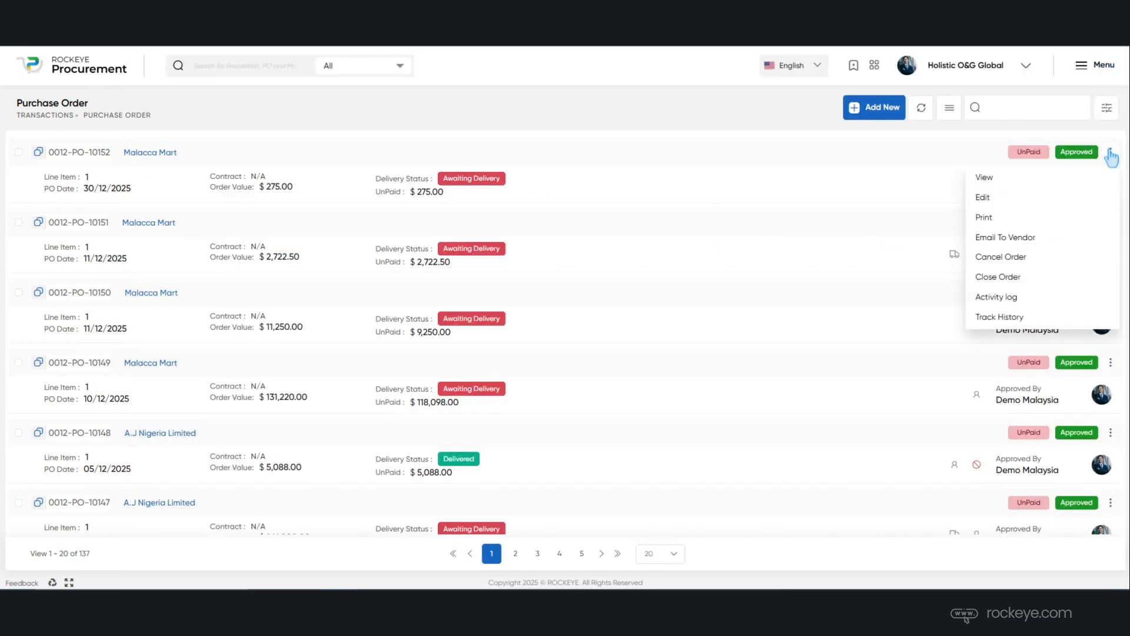
{"action": "left_click", "coordinate": [1027, 299]}
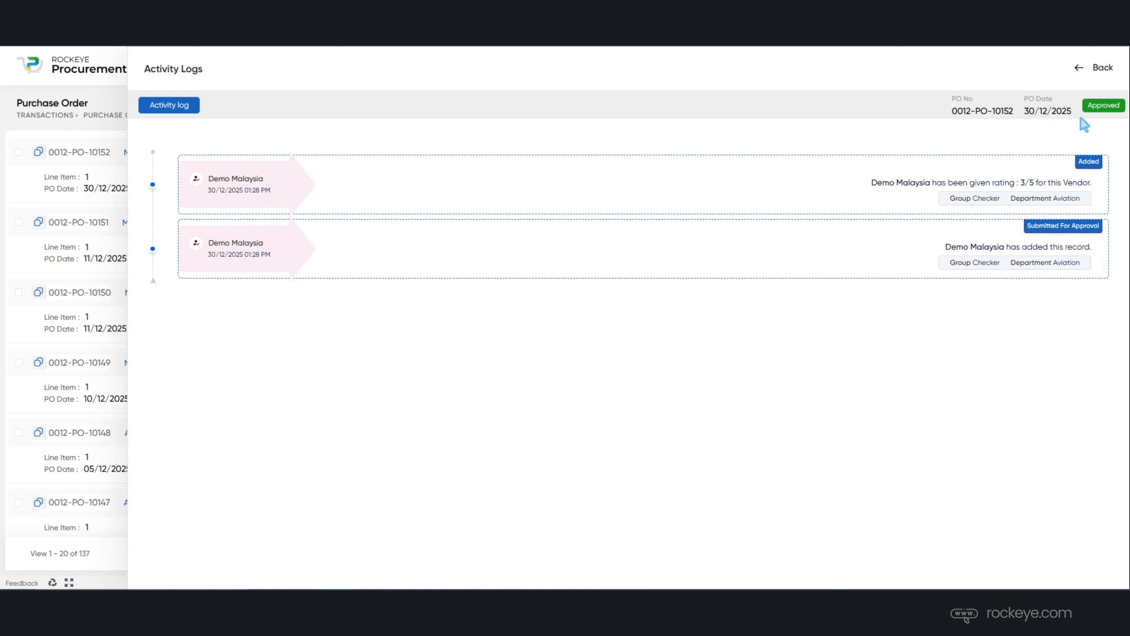
{"action": "left_click", "coordinate": [1099, 70]}
{"action": "left_click", "coordinate": [1111, 153]}
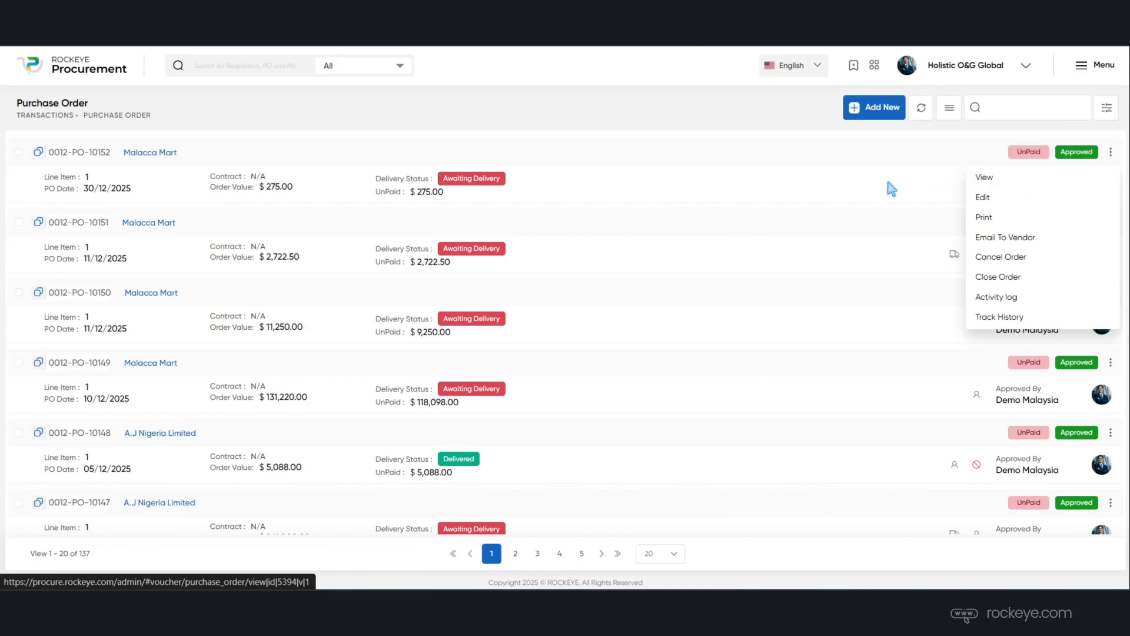
{"action": "left_click", "coordinate": [591, 183]}
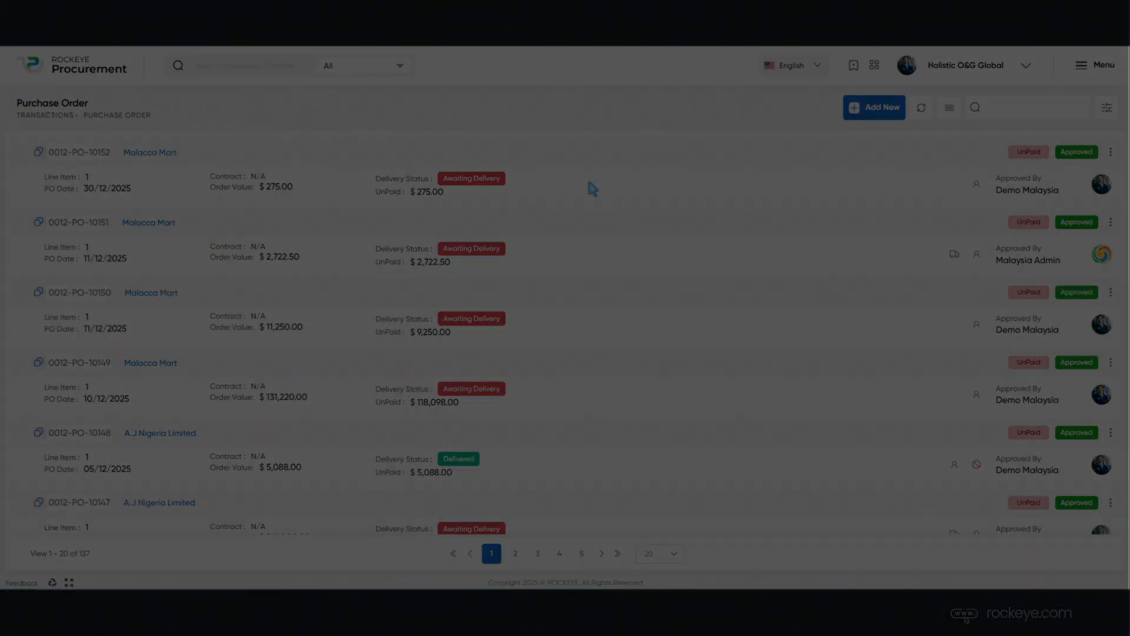